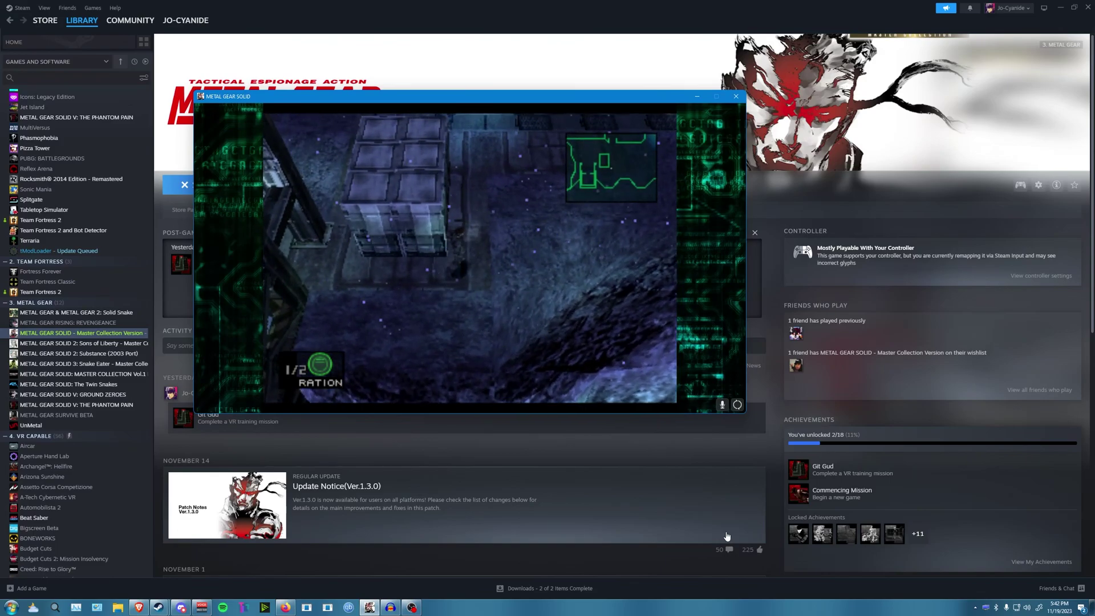
# Quit the running game, switch to Firefox, and download and open MGSM2Fix_v_0_5.zip from the v0.5 release of the MGSM2Fix repository.
pyautogui.hotkey('alt', 'F4')
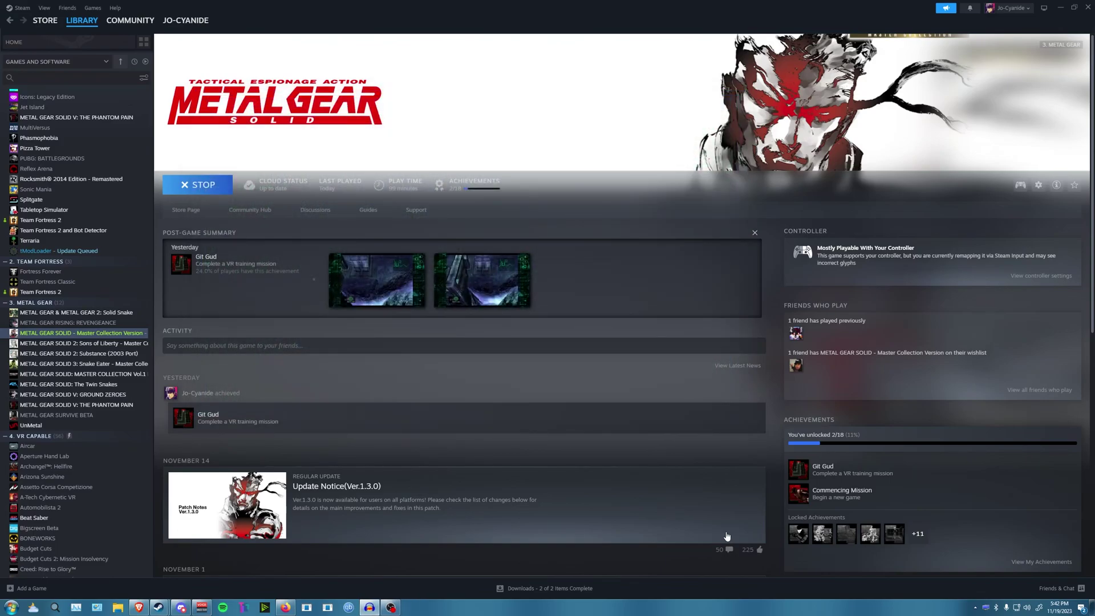
pyautogui.click(285, 607)
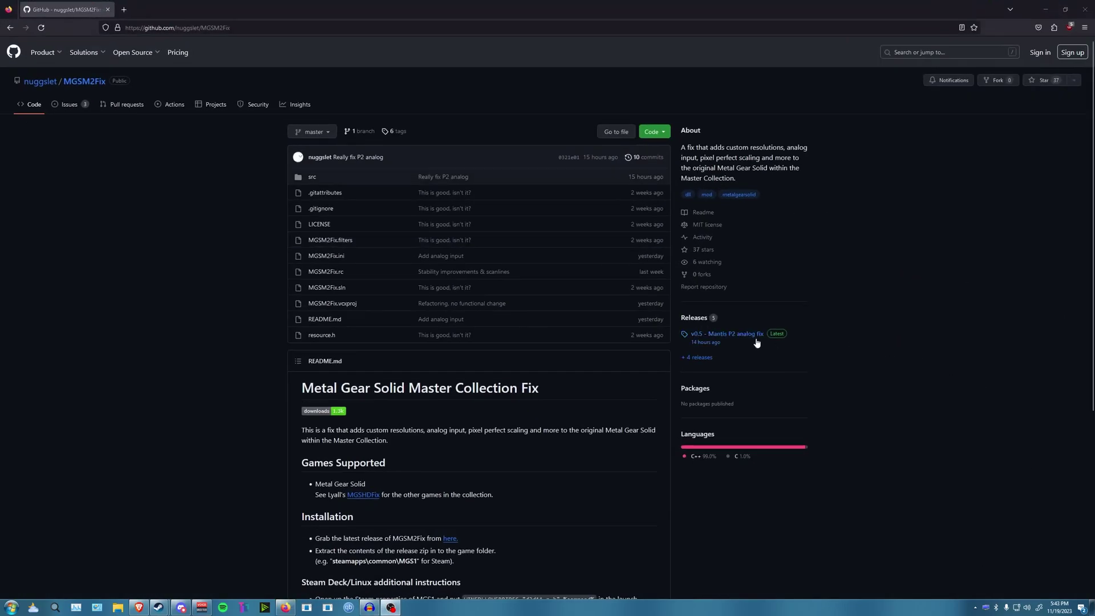
pyautogui.click(708, 333)
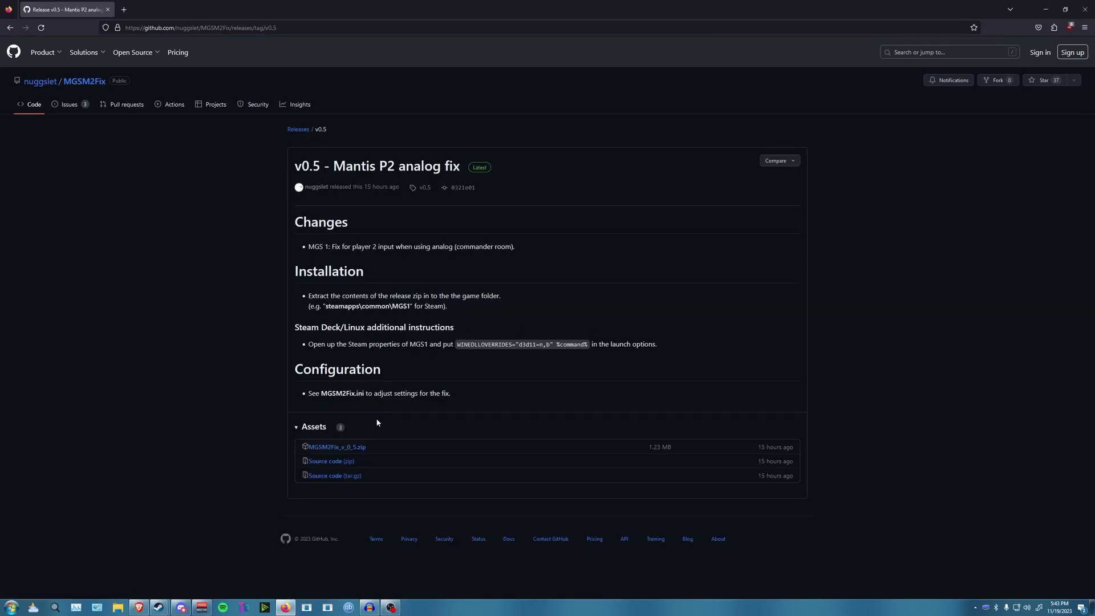
pyautogui.click(349, 449)
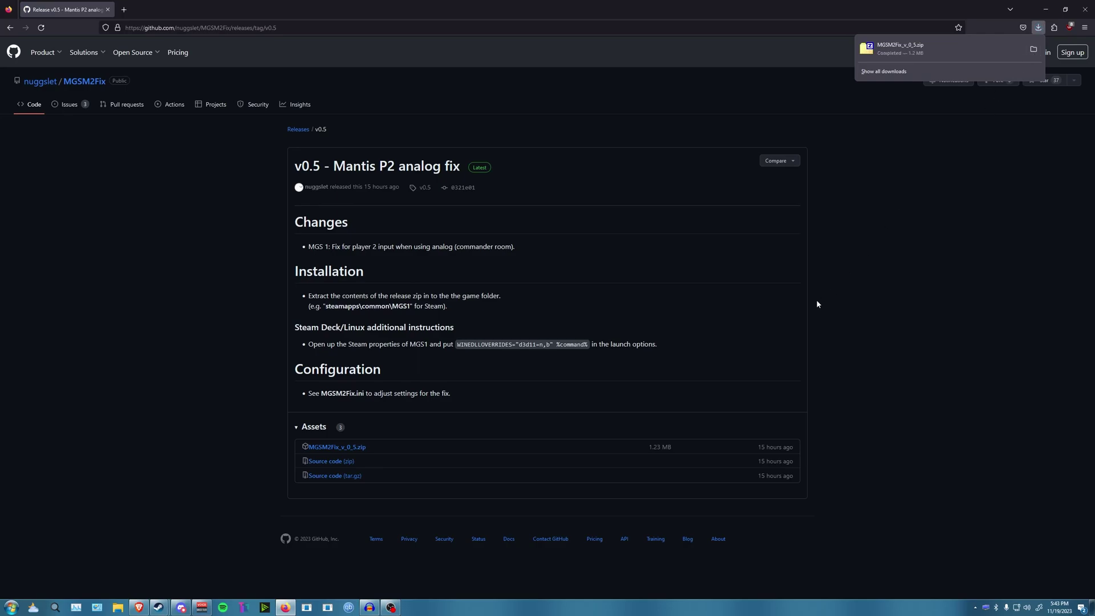
pyautogui.click(900, 50)
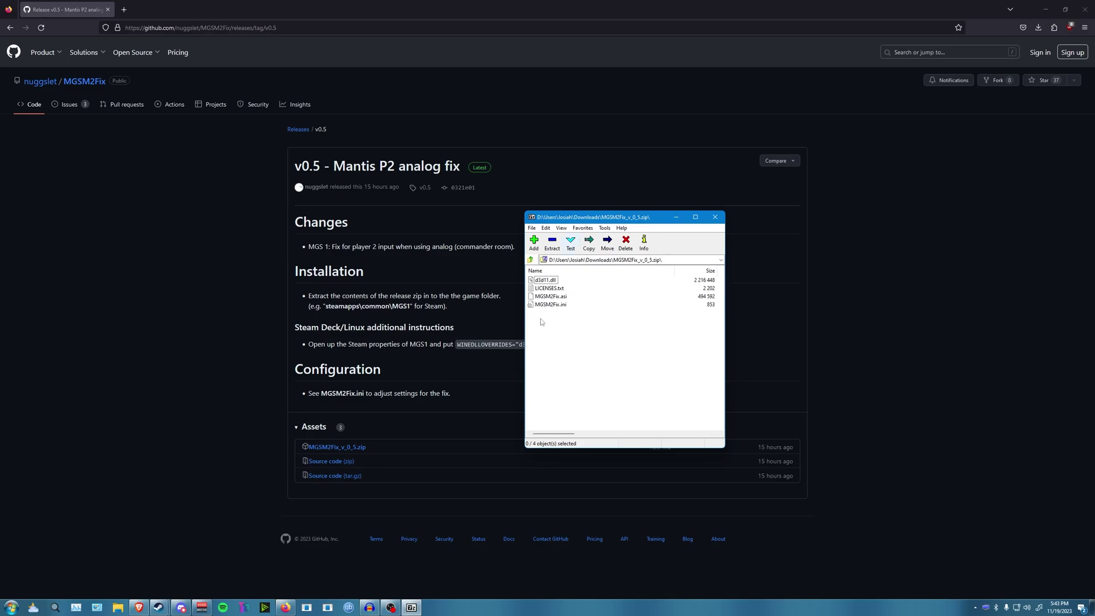
# Switch to Steam and open the local files folder of METAL GEAR SOLID - Master Collection Version.
pyautogui.click(159, 608)
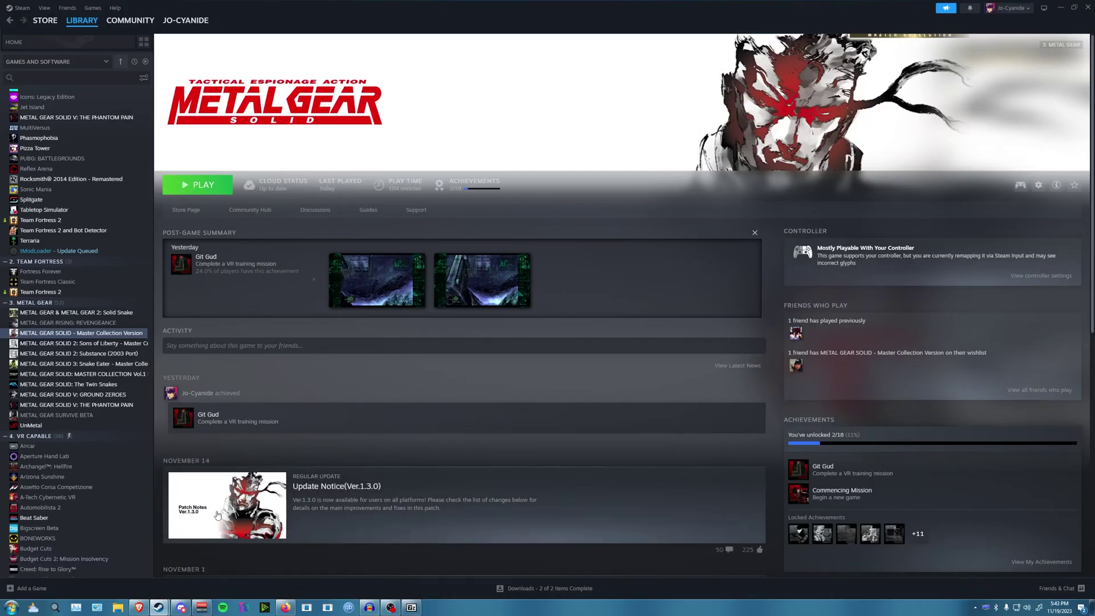
pyautogui.rightClick(96, 338)
pyautogui.moveTo(129, 401)
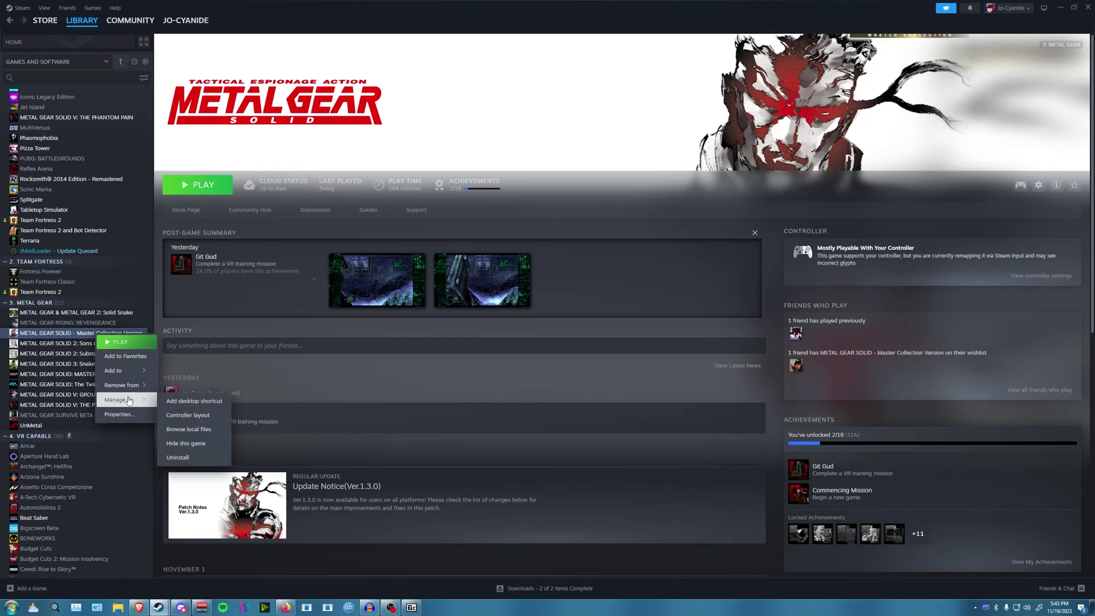
pyautogui.click(193, 431)
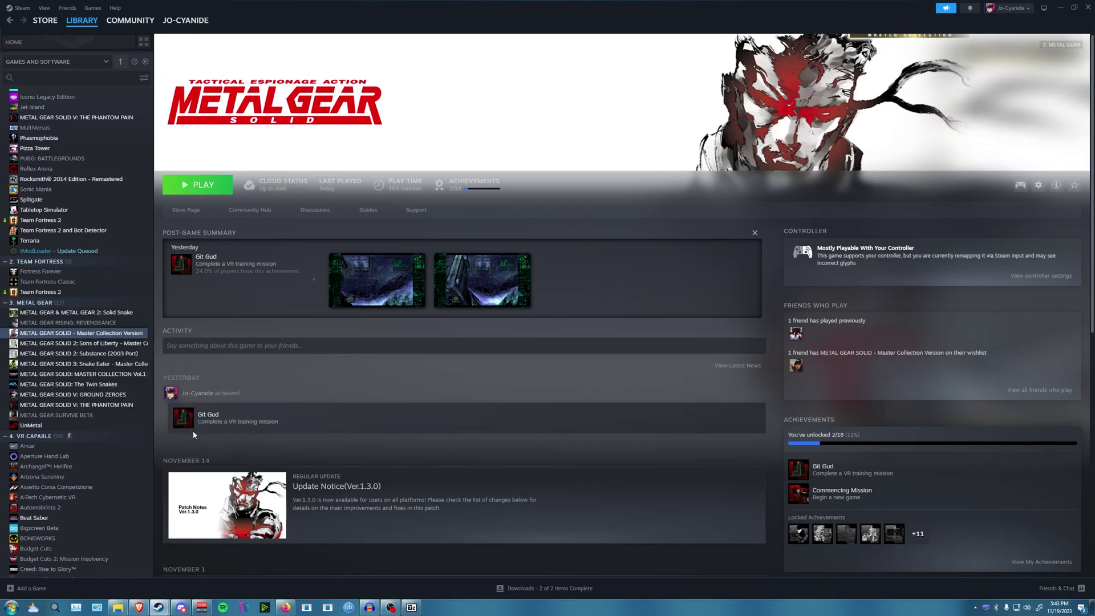
pyautogui.click(117, 608)
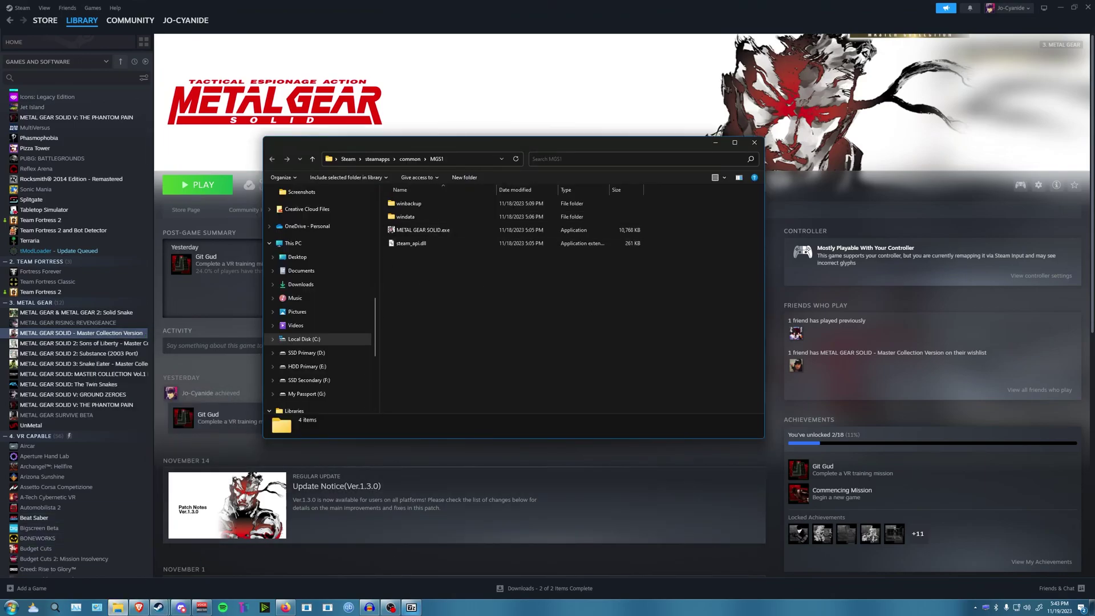
# Extract all four files from the MGSM2Fix archive into the game's MGS1 folder.
pyautogui.click(411, 610)
pyautogui.moveTo(565, 368); pyautogui.dragTo(434, 294)
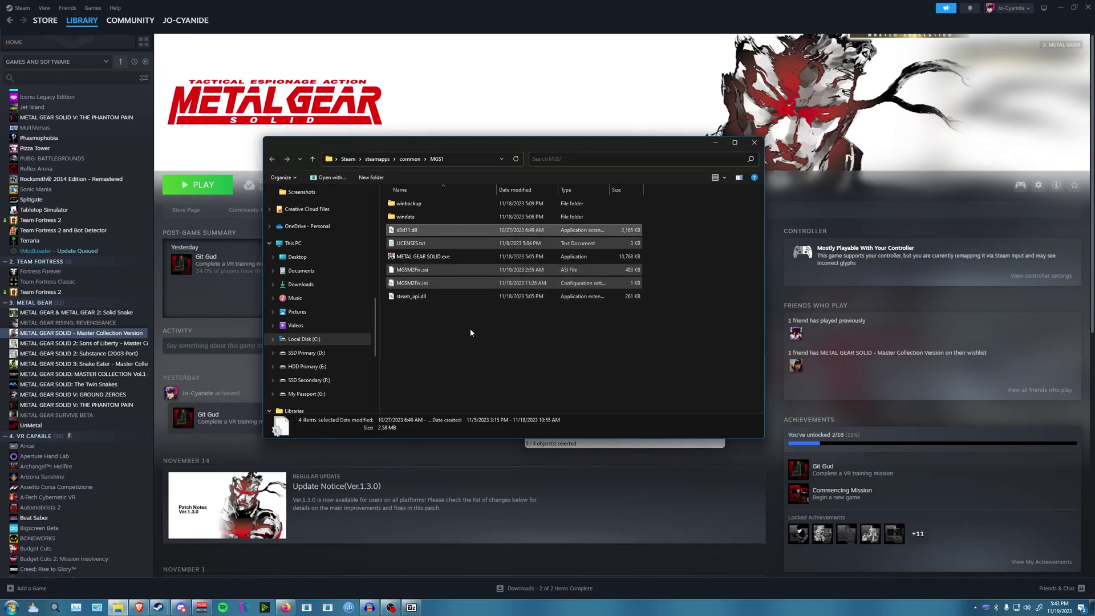
pyautogui.click(517, 384)
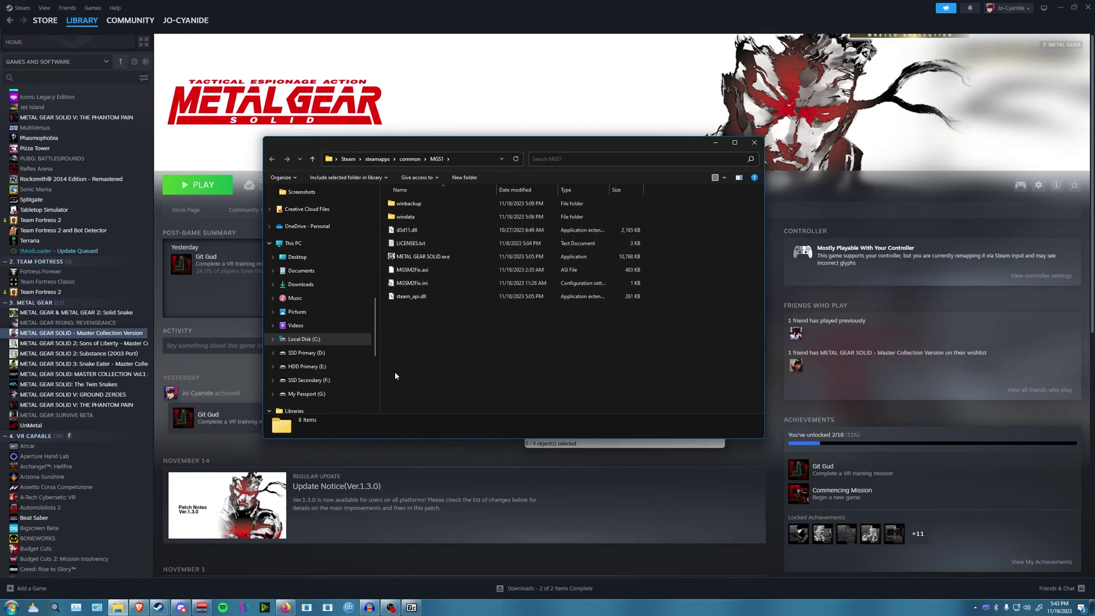
# Open MGSM2Fix.ini from the MGS1 folder in Notepad.
pyautogui.rightClick(402, 284)
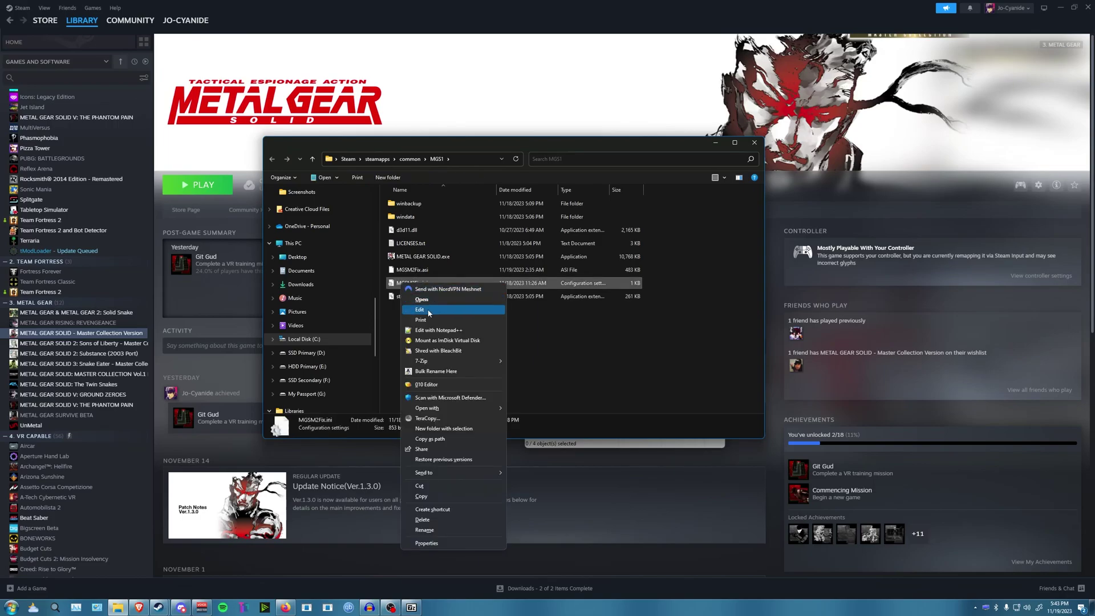
pyautogui.moveTo(465, 408)
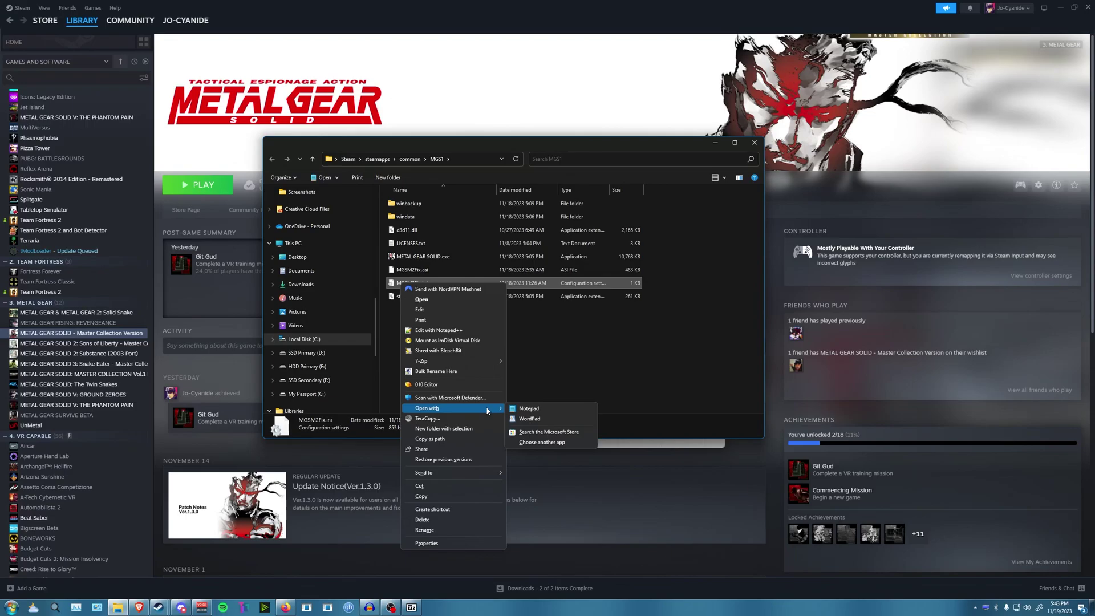
pyautogui.click(522, 410)
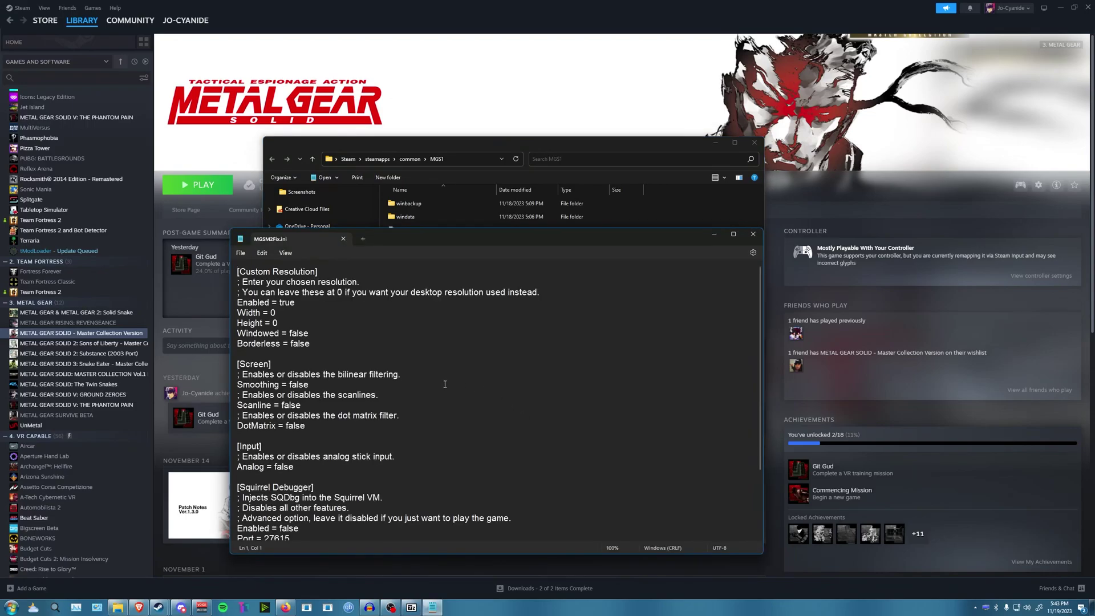
# Set Windowed and Borderless to true in the Custom Resolution section of MGSM2Fix.ini.
pyautogui.click(324, 332)
pyautogui.press('BackSpace')
pyautogui.press('BackSpace')
pyautogui.press('BackSpace')
pyautogui.press('BackSpace')
pyautogui.press('BackSpace')
pyautogui.write('true')
pyautogui.press('BackSpace')
pyautogui.press('BackSpace')
pyautogui.press('BackSpace')
pyautogui.press('BackSpace')
pyautogui.press('BackSpace')
pyautogui.write('true')
# Examine the Smoothing, Scanline and DotMatrix options in the Screen section of MGSM2Fix.ini.
pyautogui.scroll(-1, 330, 394)
pyautogui.click(330, 392)
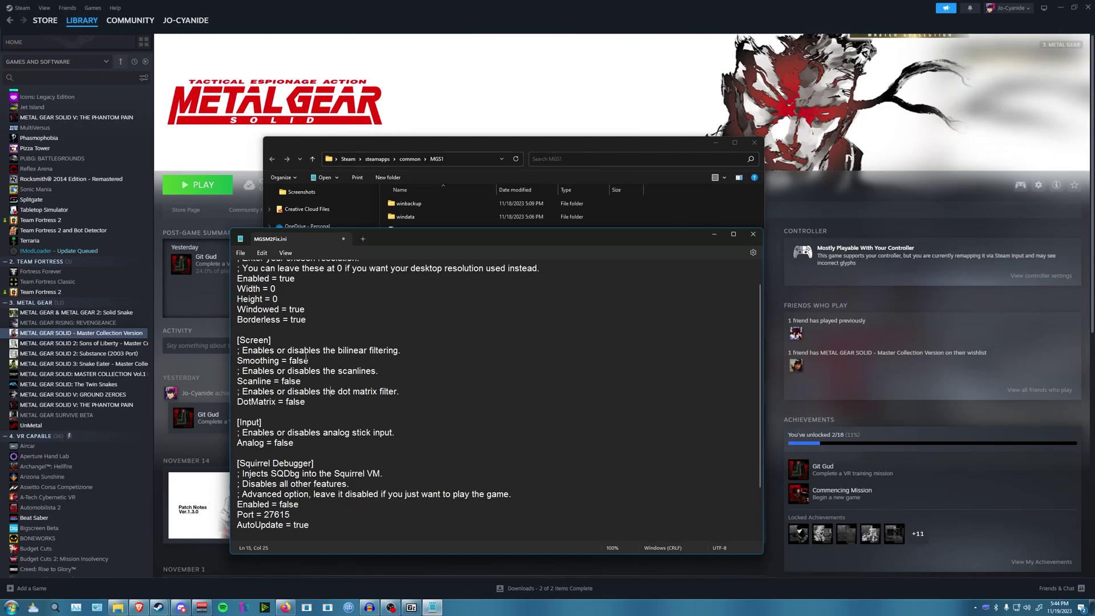
pyautogui.click(321, 360)
pyautogui.click(336, 371)
pyautogui.click(339, 372)
pyautogui.click(316, 391)
pyautogui.click(316, 370)
# Set Analog to true in the Input section and close MGSM2Fix.ini.
pyautogui.click(309, 441)
pyautogui.press('BackSpace')
pyautogui.press('BackSpace')
pyautogui.press('BackSpace')
pyautogui.press('BackSpace')
pyautogui.press('BackSpace')
pyautogui.write('true')
pyautogui.click(752, 234)
# Open the game's controller settings in Steam and apply the community layout MGS1 Analog Config.
pyautogui.click(842, 186)
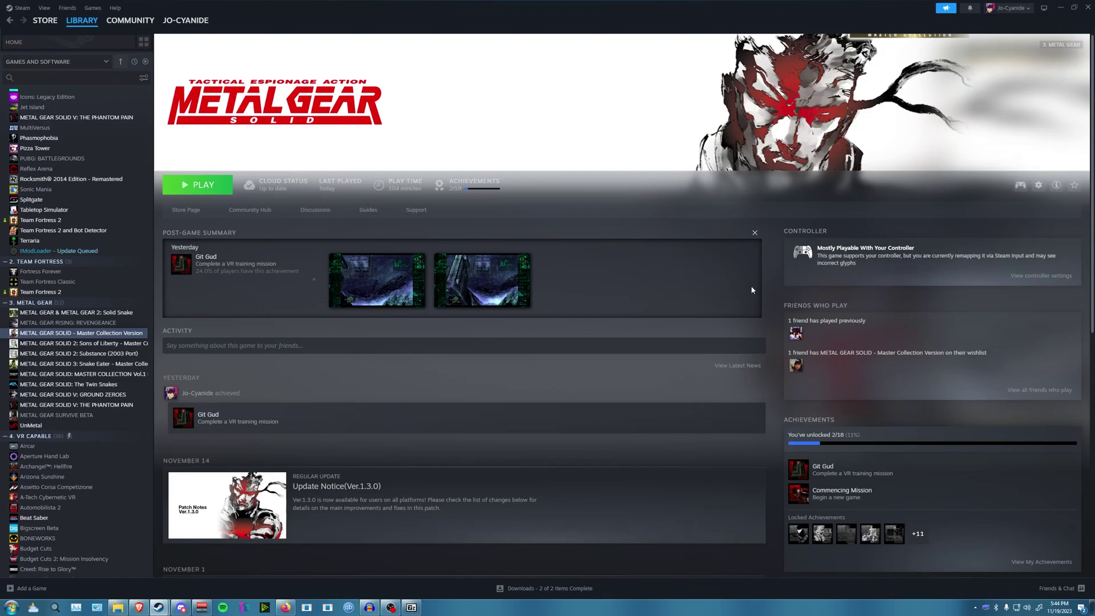
pyautogui.click(1020, 186)
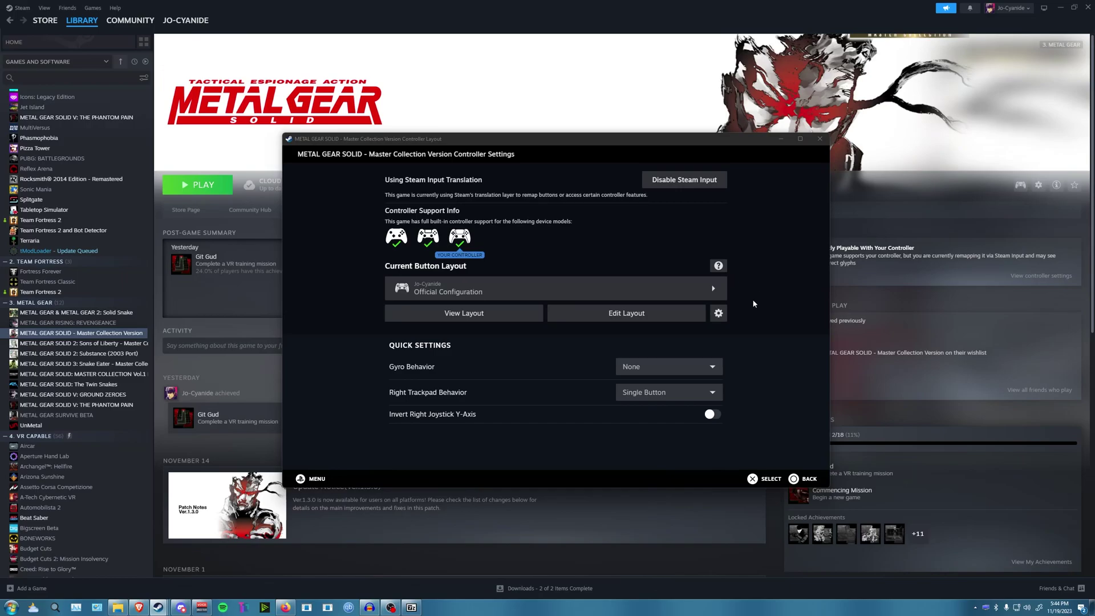
pyautogui.click(714, 291)
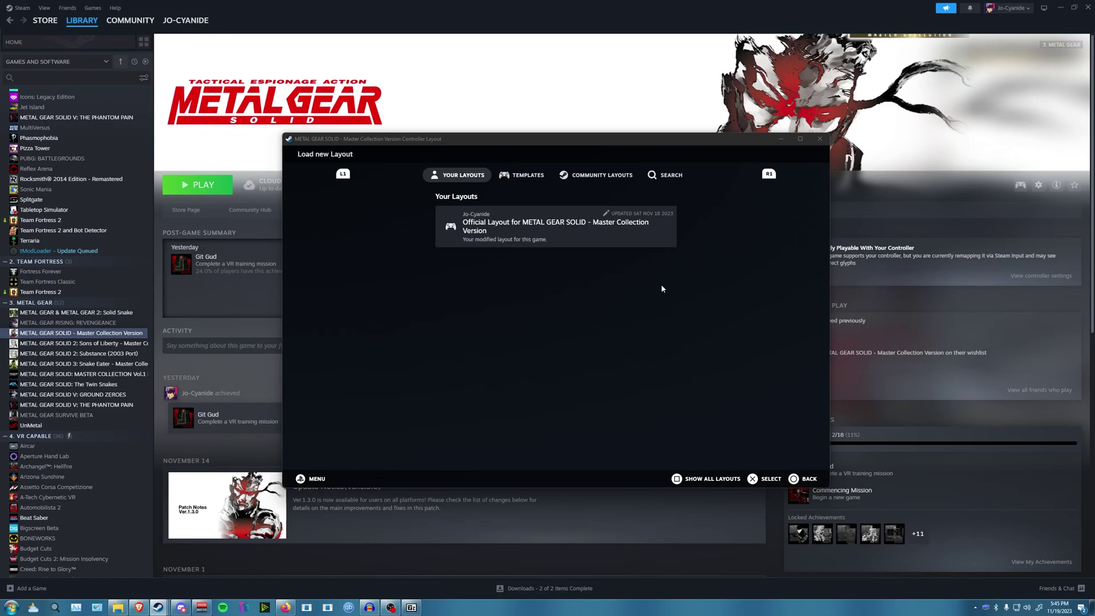
pyautogui.click(605, 183)
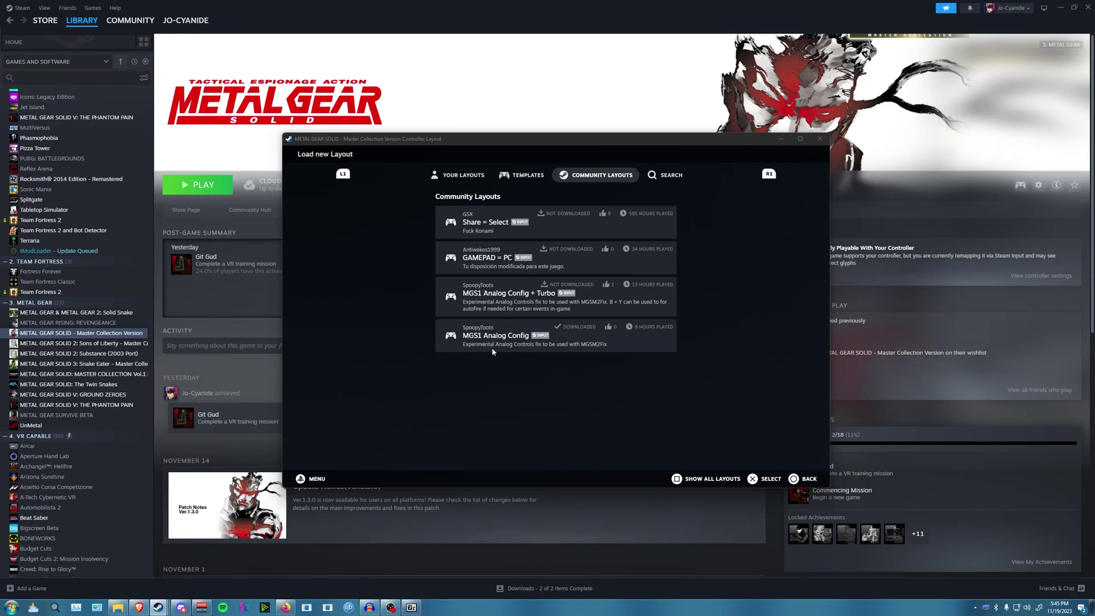
pyautogui.click(577, 344)
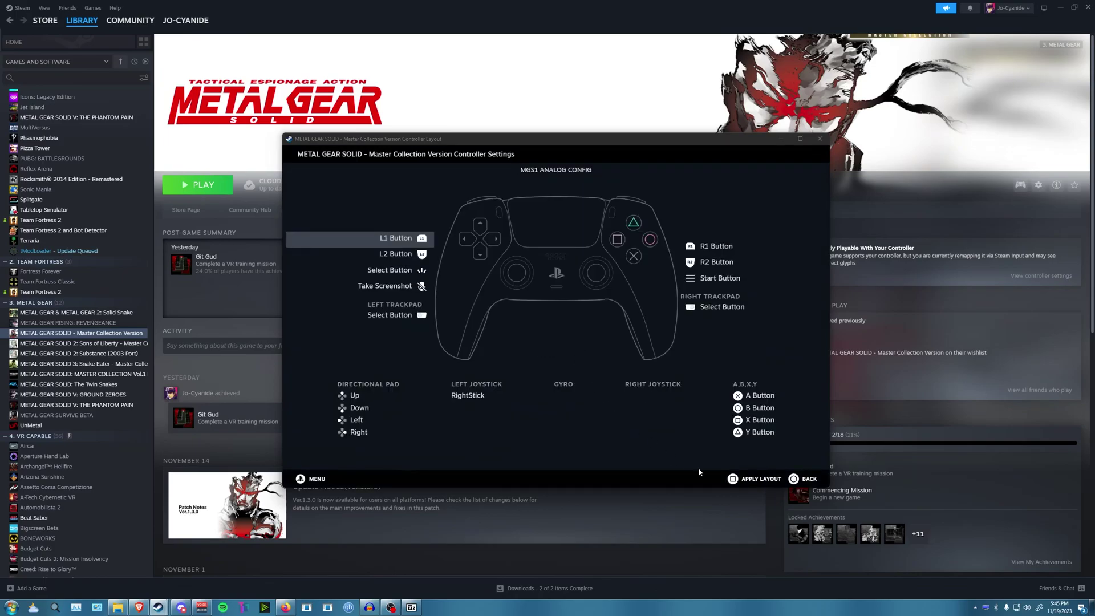
pyautogui.click(736, 482)
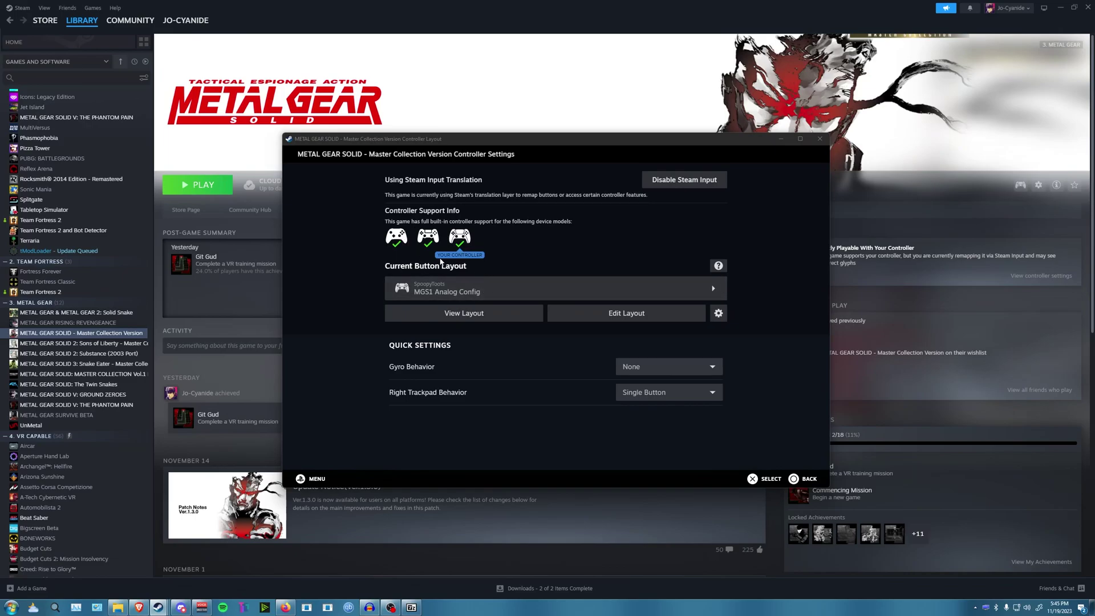
# Close the controller settings and launch METAL GEAR SOLID to try moving the character downward.
pyautogui.click(819, 139)
pyautogui.click(227, 193)
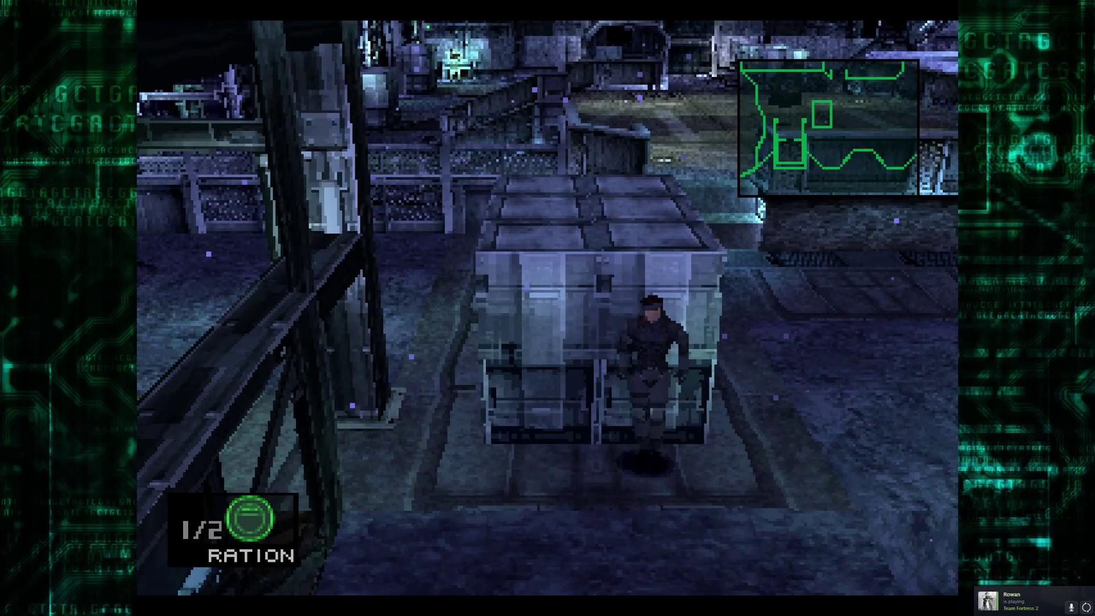
pyautogui.press('Down')
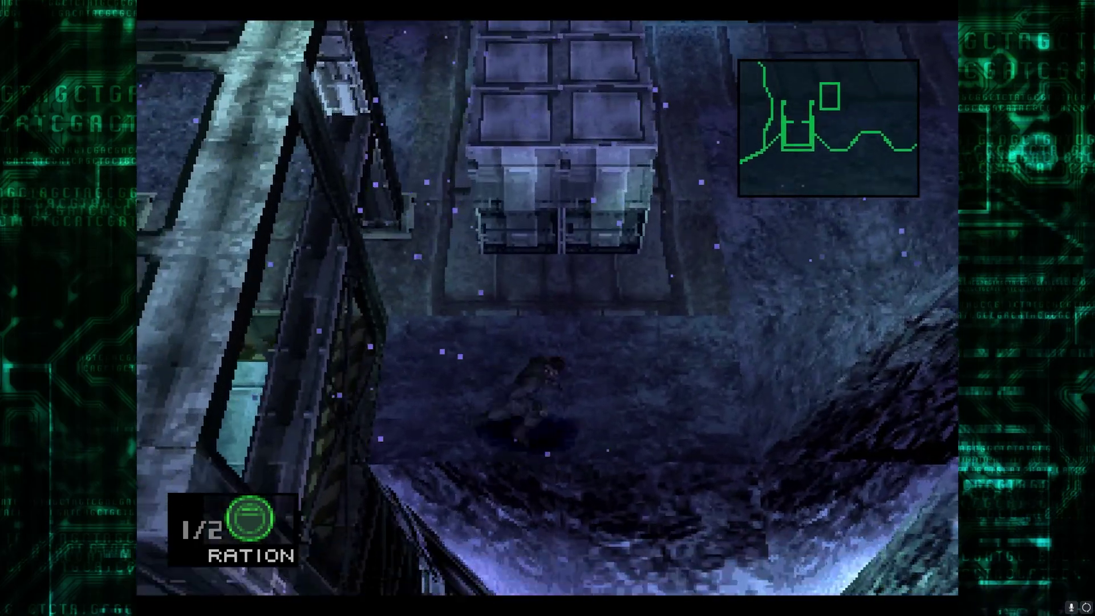